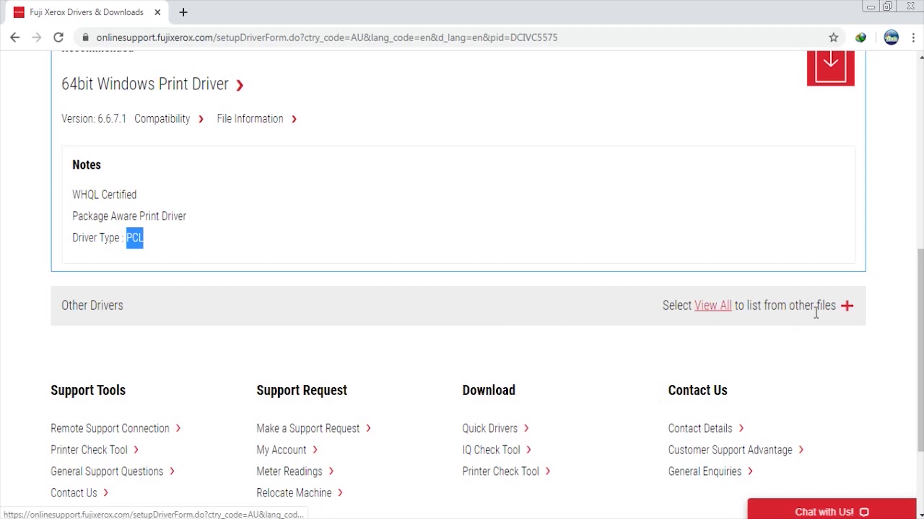
- List all other drivers, find the 64bit Windows Print Driver version 6.6.2.2 of type PS, and download it
click(846, 305)
scroll(384, 321, down, 5)
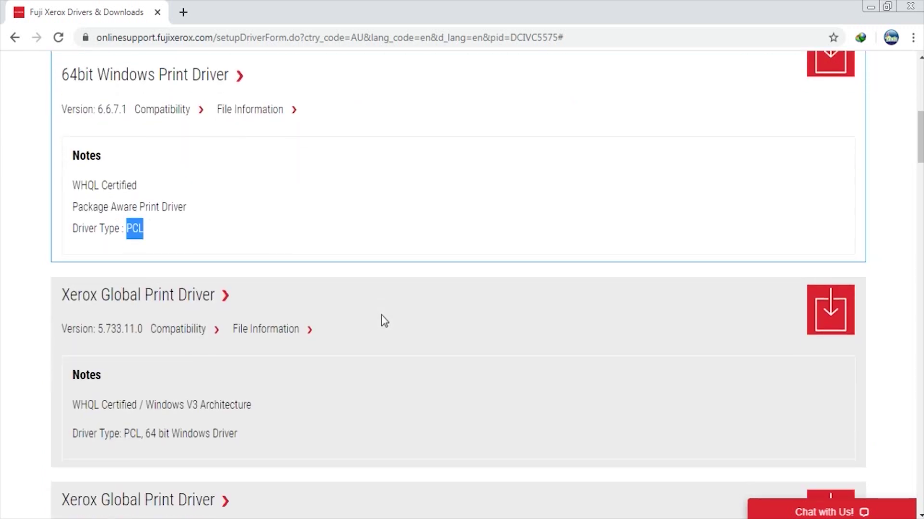
scroll(186, 357, down, 6)
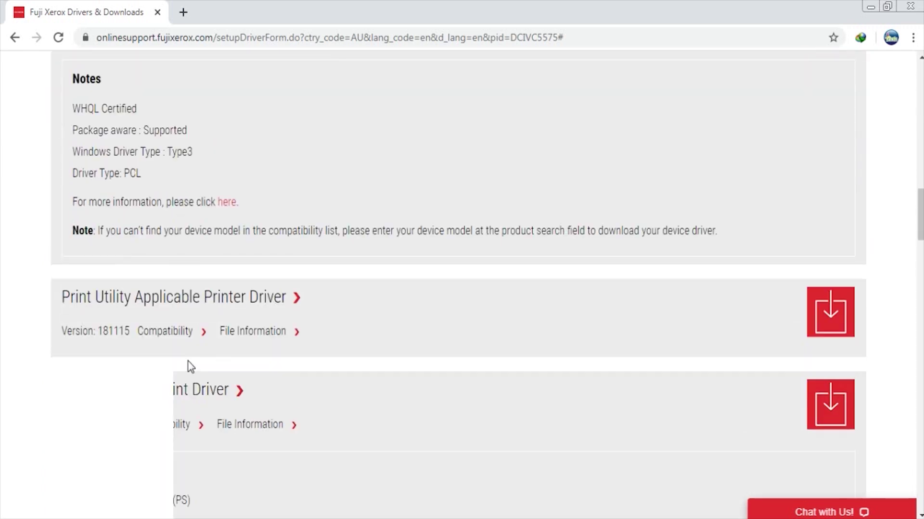
scroll(190, 367, down, 3)
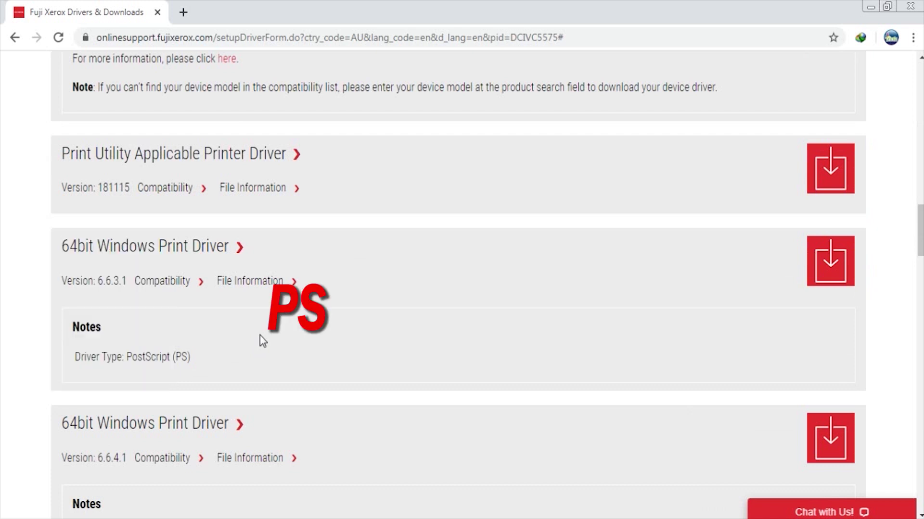
scroll(262, 341, down, 7)
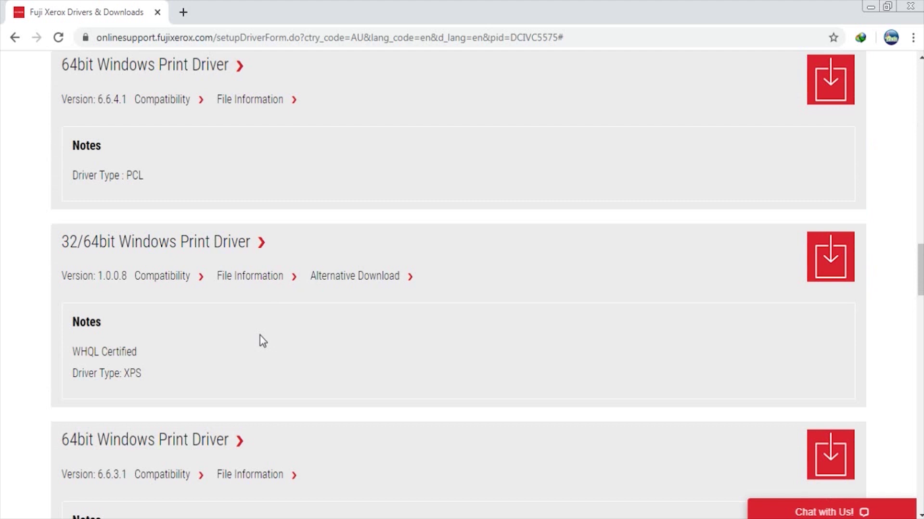
scroll(262, 341, down, 8)
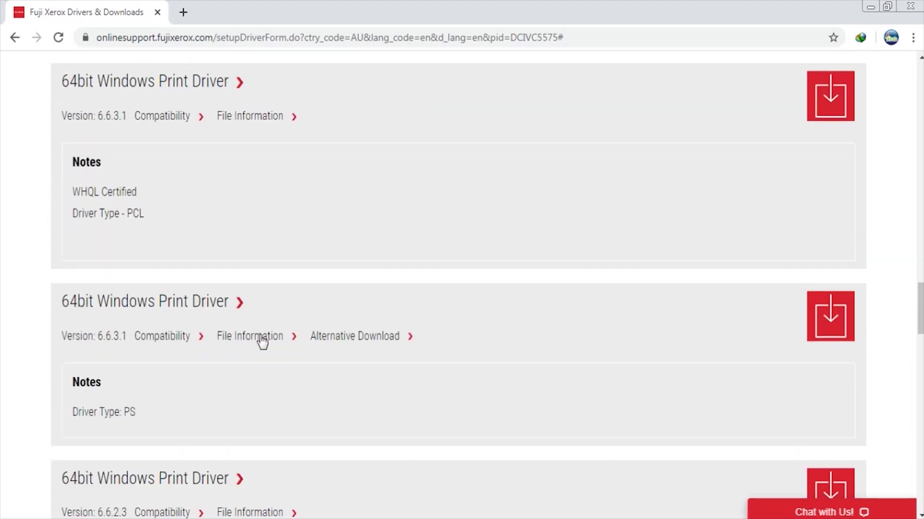
scroll(263, 342, down, 8)
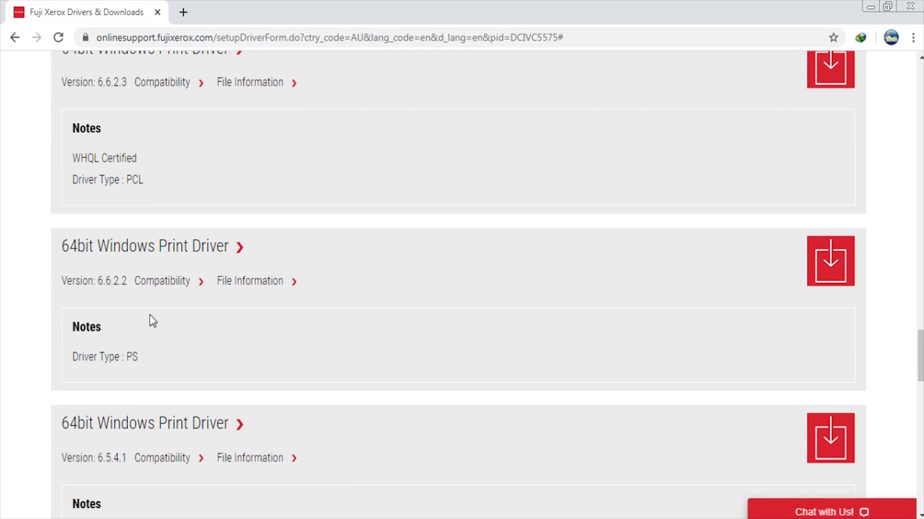
double_click(129, 357)
click(839, 265)
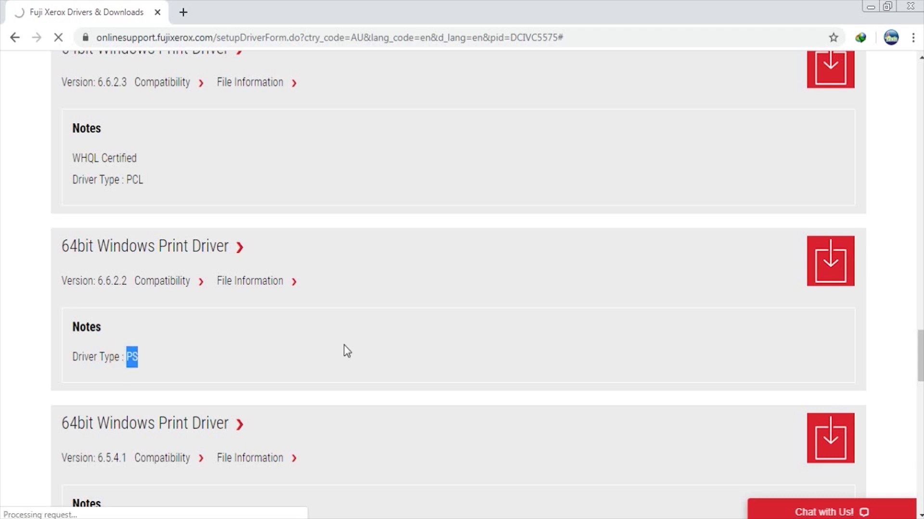
scroll(347, 352, down, 1)
scroll(346, 351, down, 6)
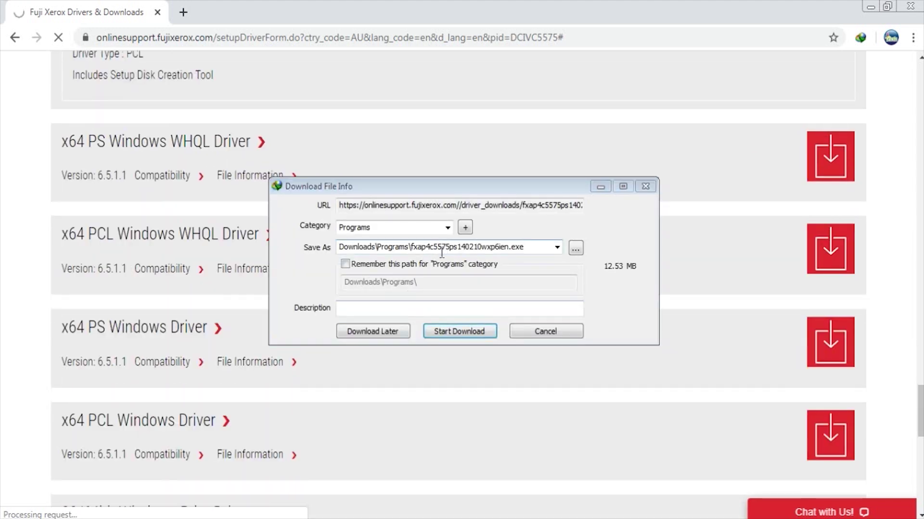
click(469, 331)
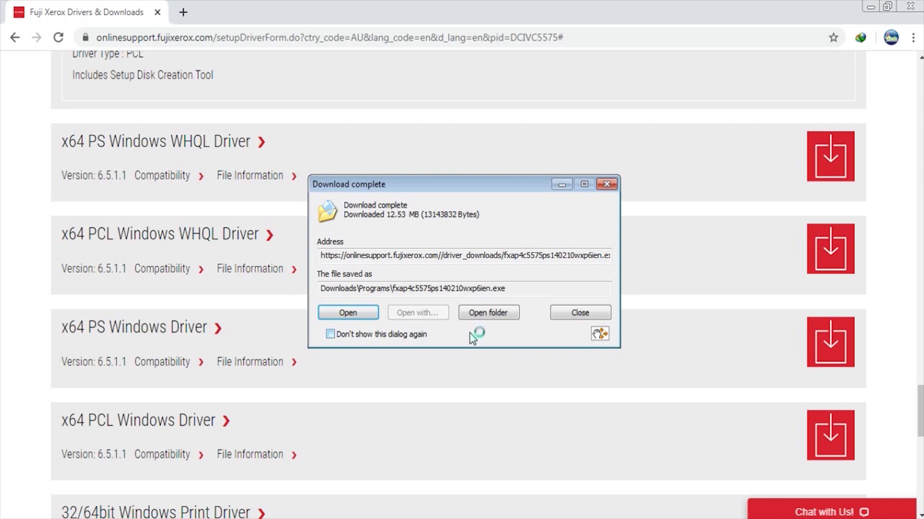
- Open the download's folder, run fxap4c5575ps140210wxp6ien and accept the driver package license agreement
click(484, 315)
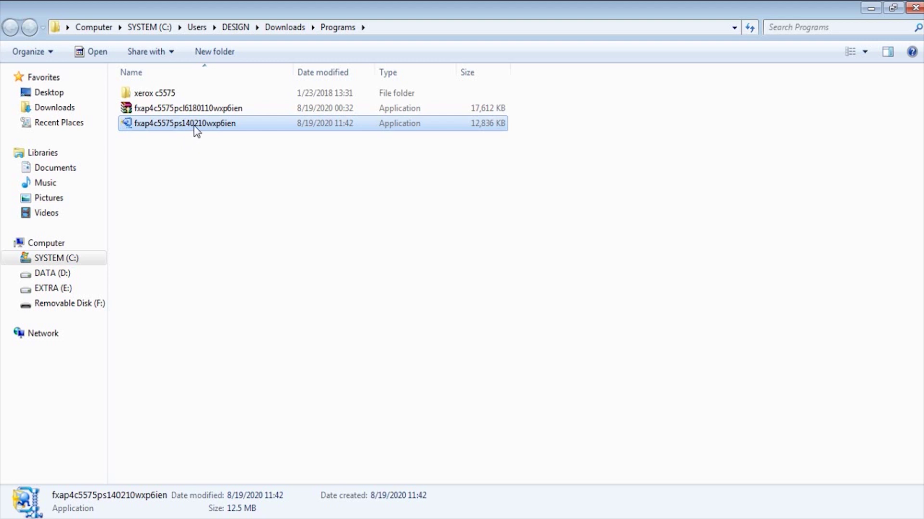
double_click(169, 126)
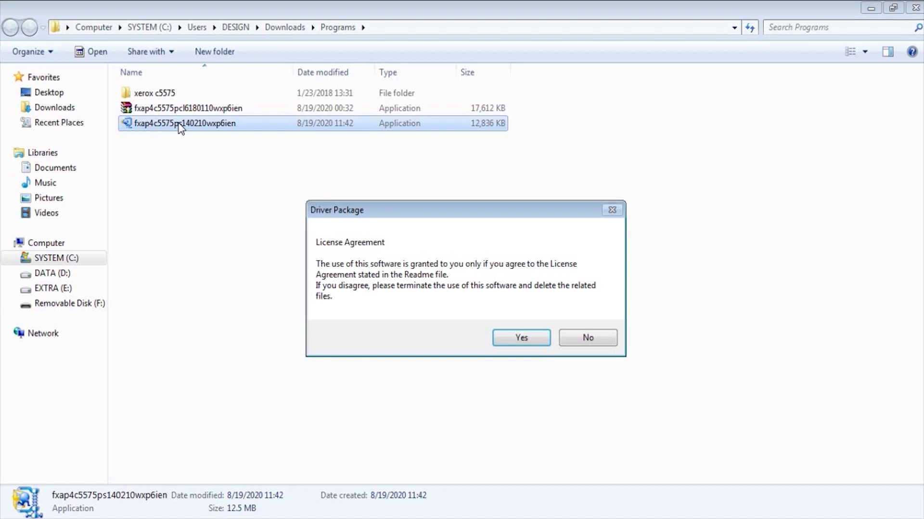
click(524, 337)
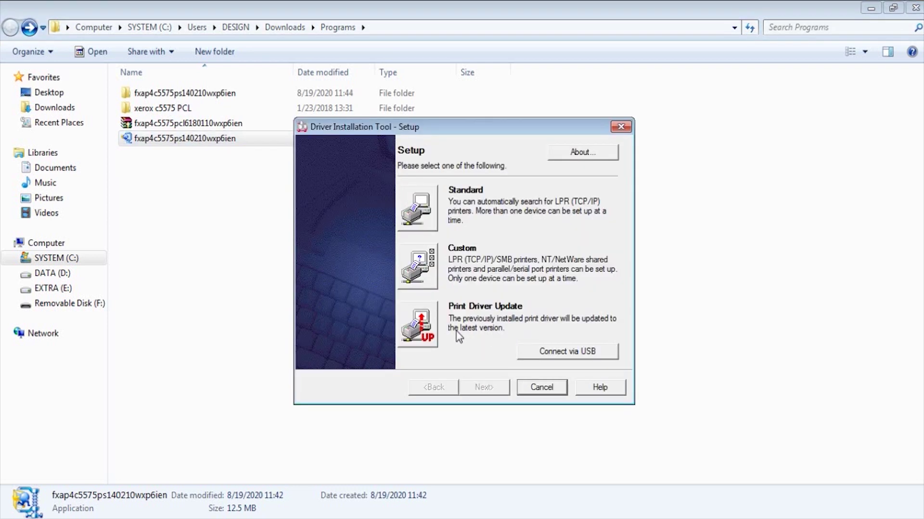
- Install the driver with the Standard setup for the DocuCentre-IV C5575 printer, accepting the software license agreement
click(417, 208)
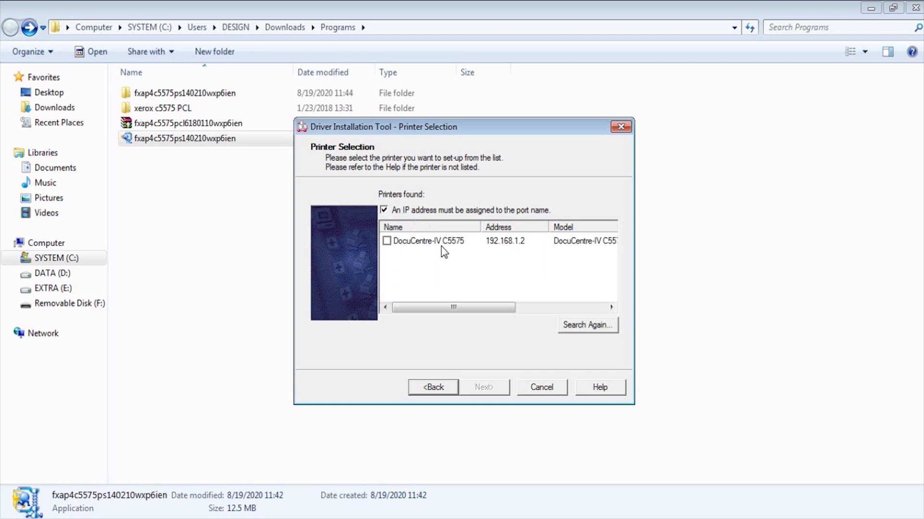
click(412, 242)
click(387, 241)
click(489, 387)
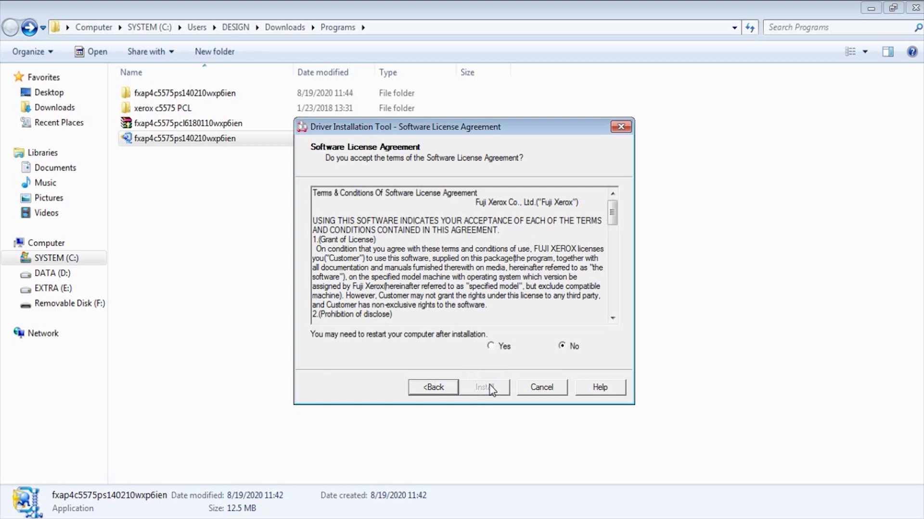
click(502, 347)
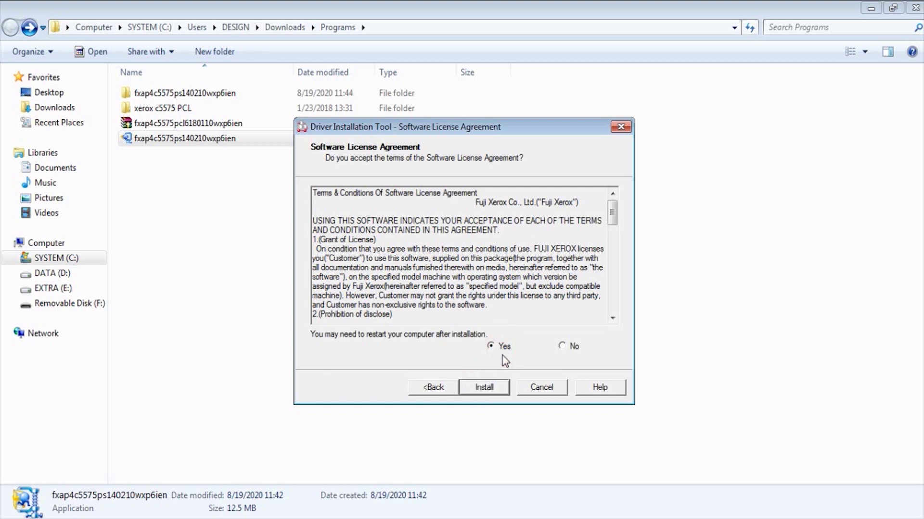
click(496, 392)
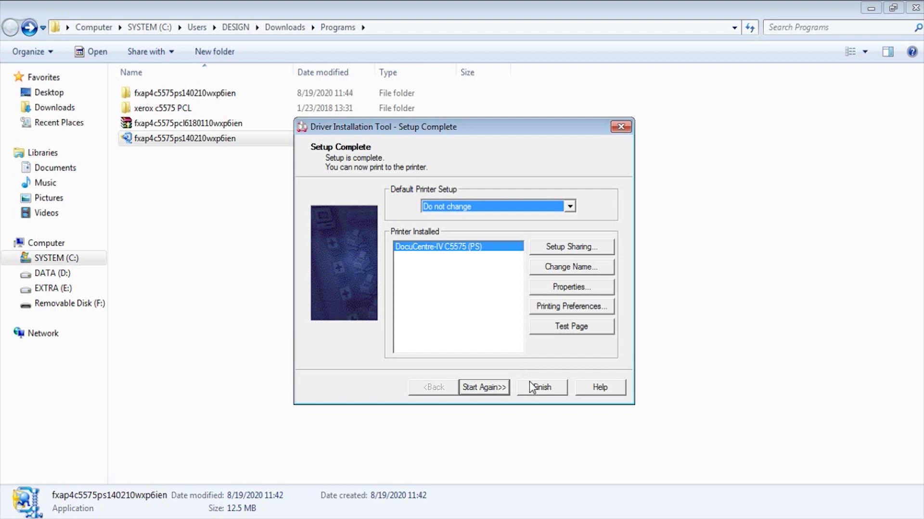
- Check the default printer choices, leave the setting at Do not change, and finish and close the Driver Installation Tool
click(514, 207)
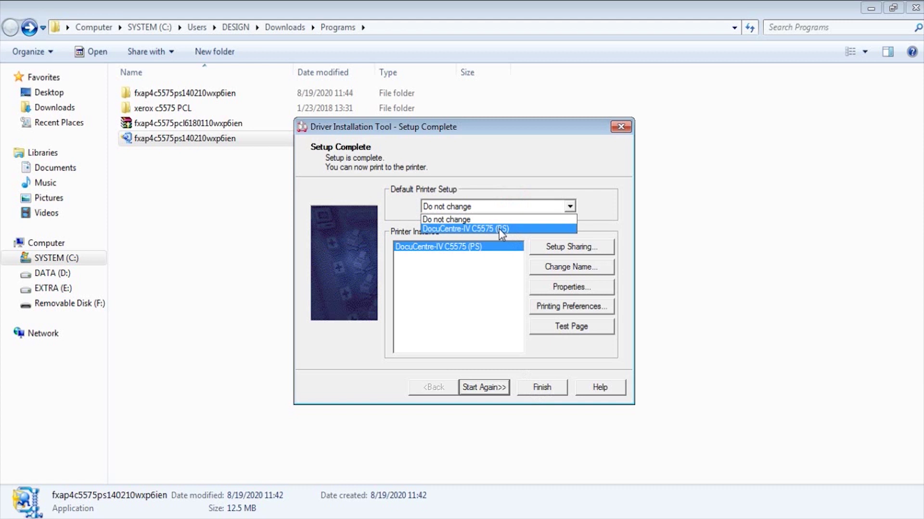
click(524, 172)
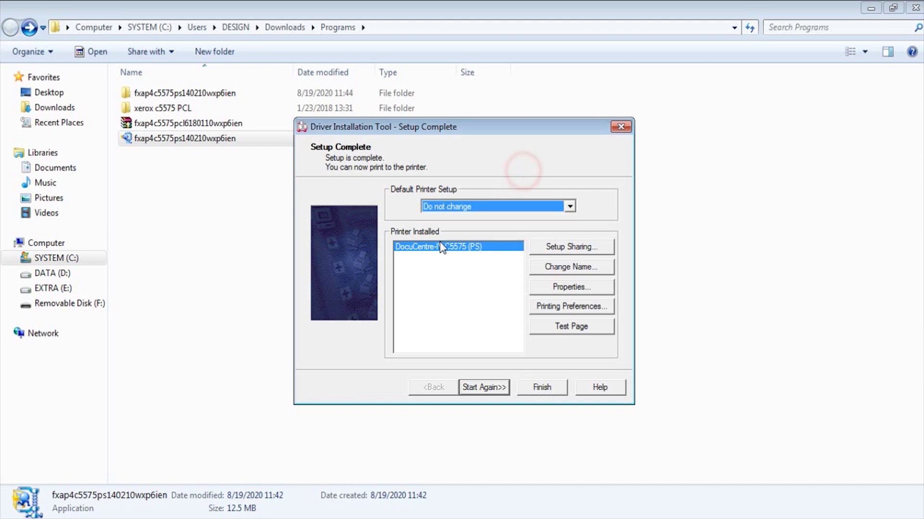
click(544, 389)
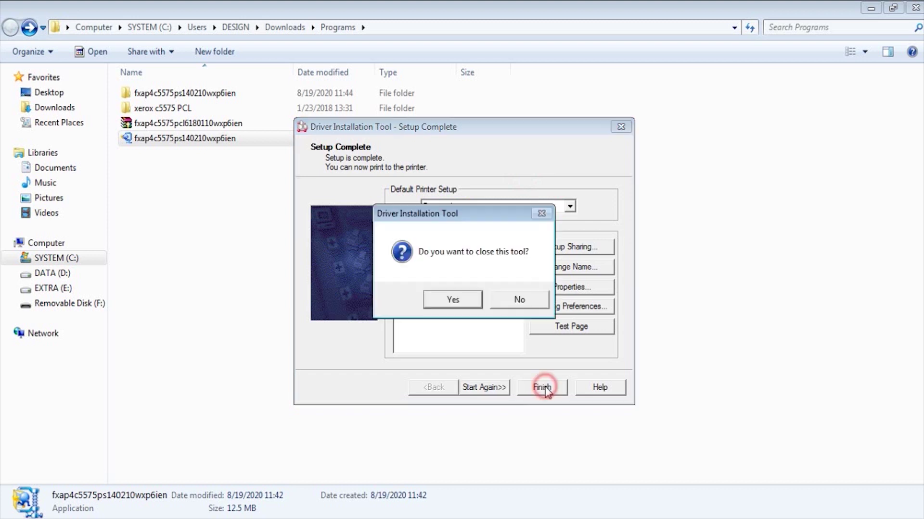
click(452, 300)
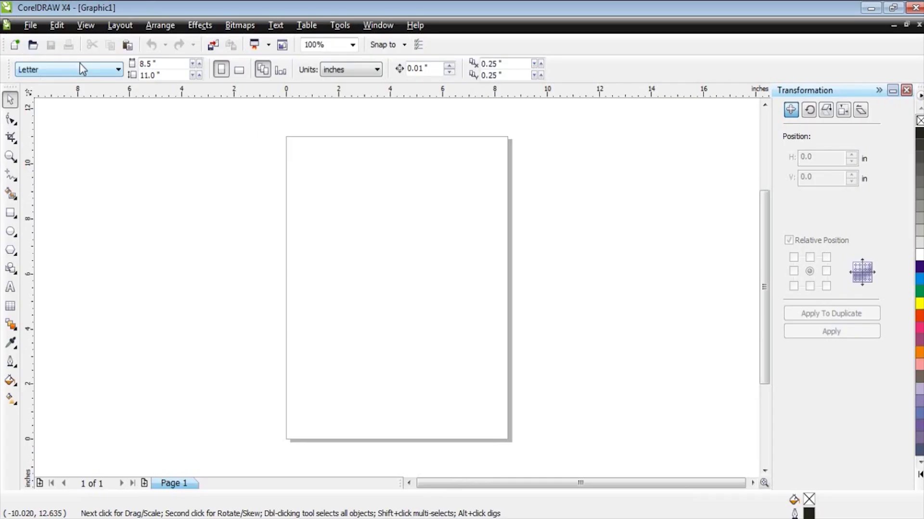
- In CorelDRAW, set the page to A4 and draw a rectangle about 98 × 63 mm with black fill and no outline
click(80, 67)
click(61, 112)
key(F6)
drag(336, 183, 432, 248)
click(920, 133)
right_click(919, 121)
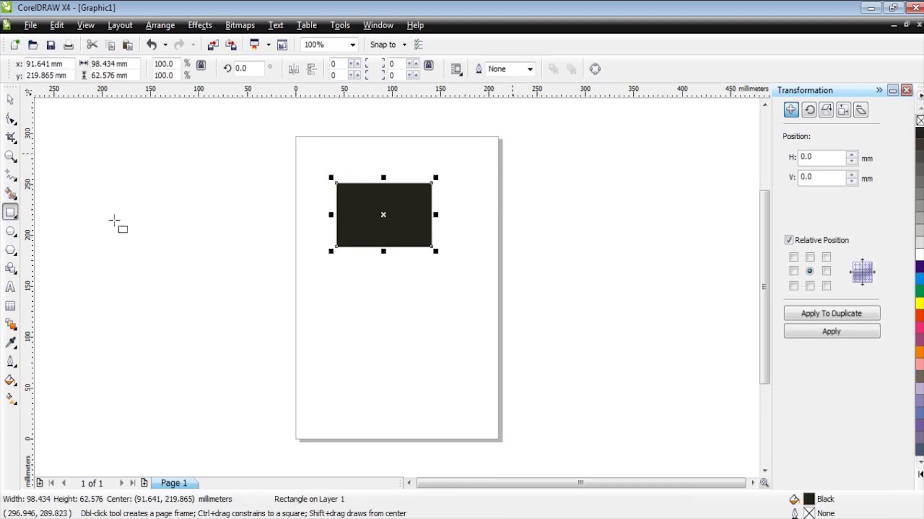
- Apply a linear transparency fading the rectangle from its top edge to its bottom edge, and stretch it downward to about 144 mm tall
click(13, 328)
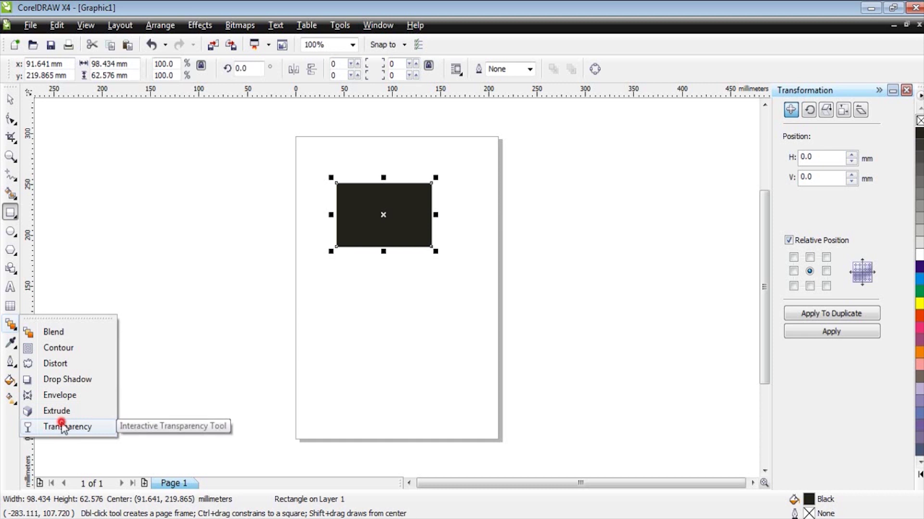
click(64, 428)
drag(383, 183, 383, 246)
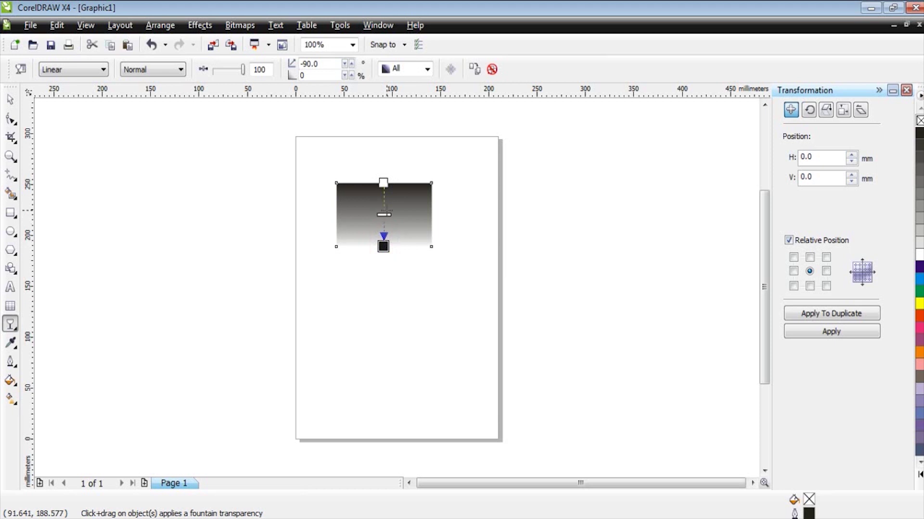
key(space)
drag(383, 252, 384, 334)
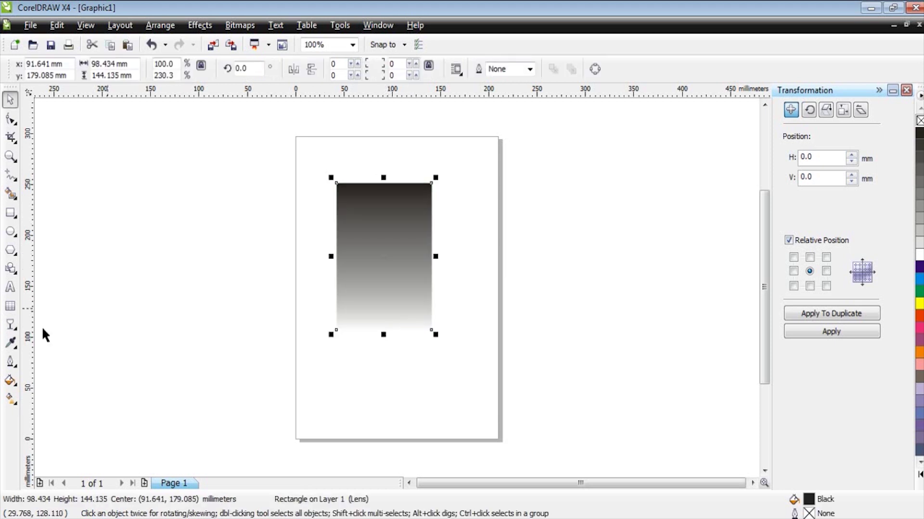
- Move the transparency's end point slightly above the rectangle's bottom edge and shift its midpoint upward
click(11, 325)
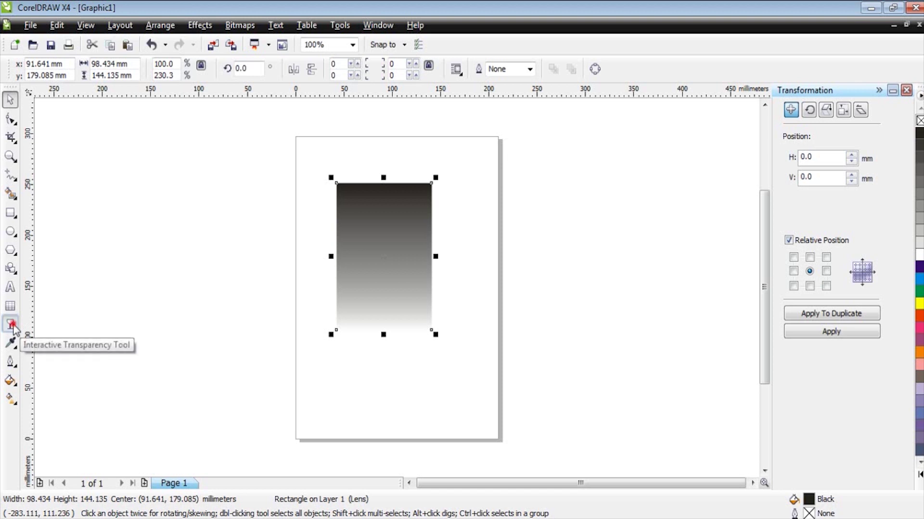
drag(384, 313, 385, 313)
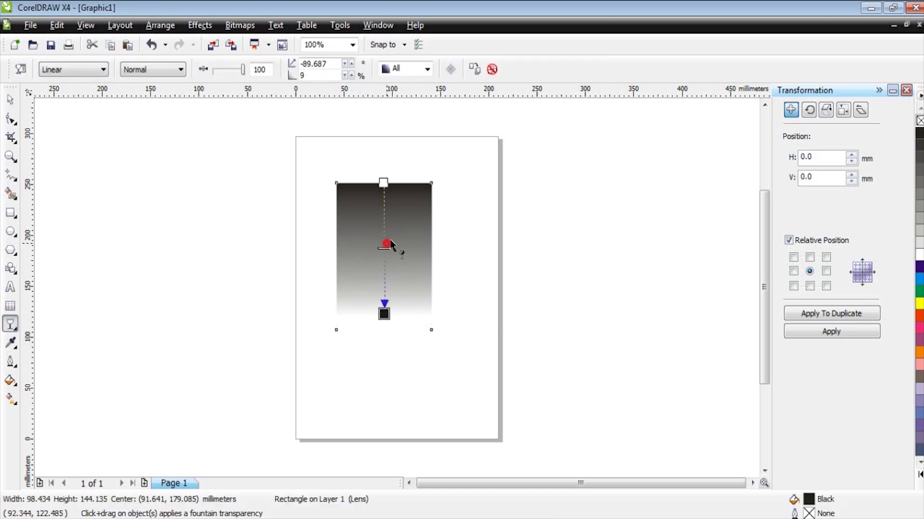
drag(384, 249, 385, 234)
click(10, 100)
- Select the gradient rectangle, open the print settings and choose DocuCentre-IV C5575 (PS) as the destination printer
click(359, 135)
click(399, 212)
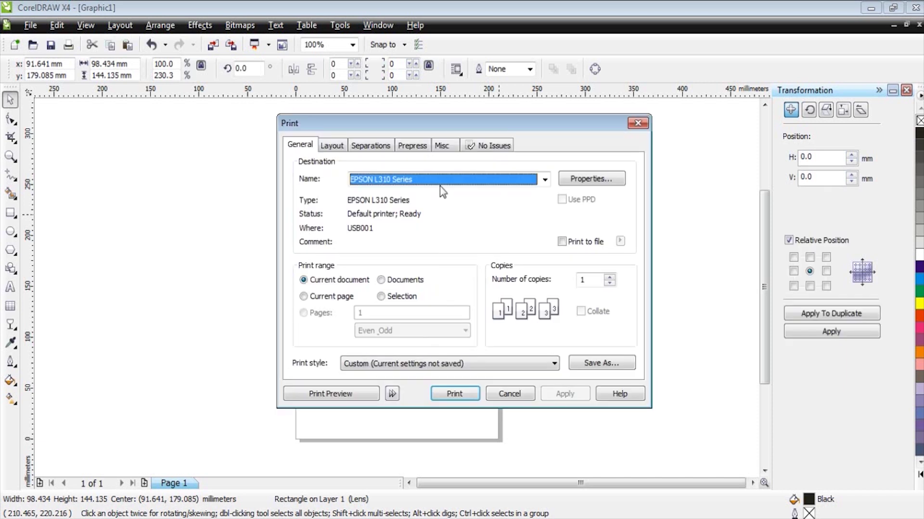
click(441, 181)
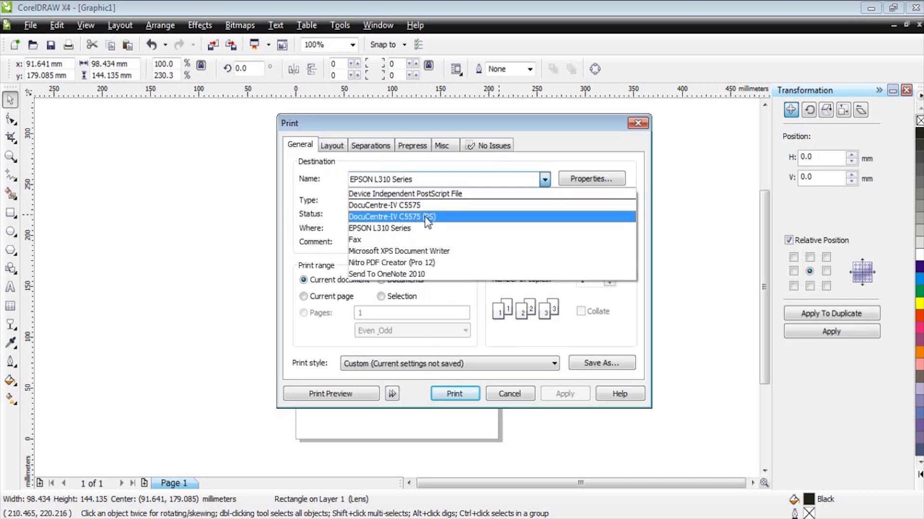
click(426, 219)
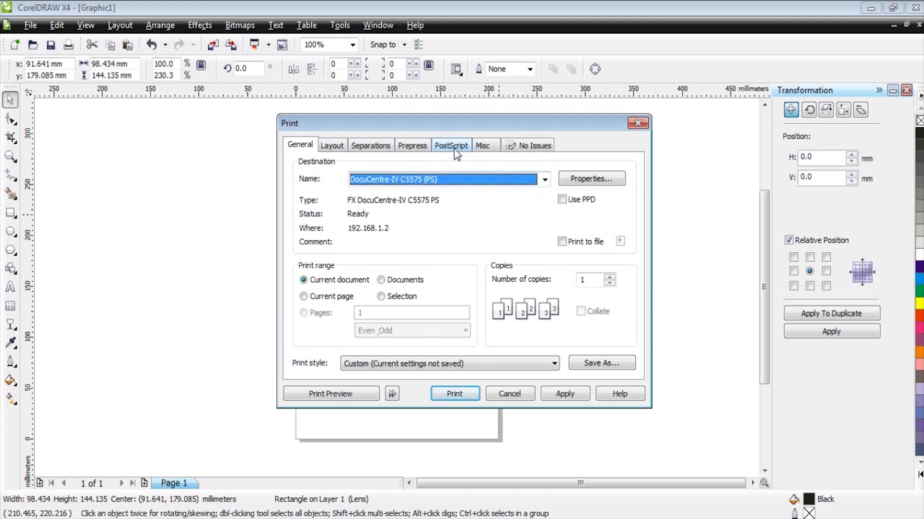
- Switch the destination printer to DocuCentre-IV C5575 and back to DocuCentre-IV C5575 (PS) to compare their print options
click(446, 181)
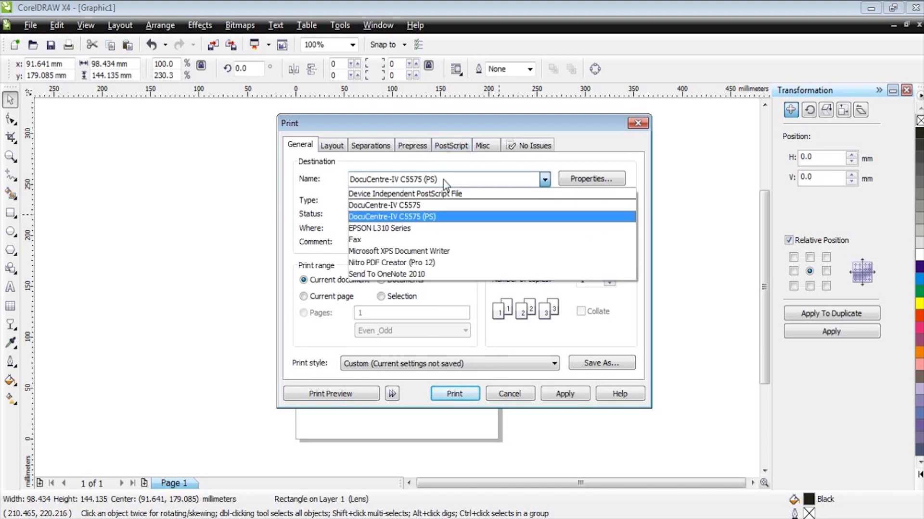
click(426, 203)
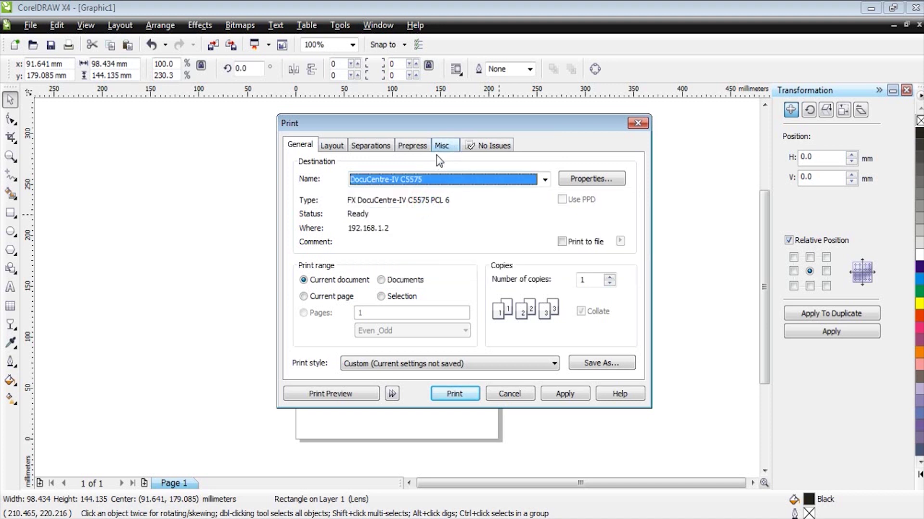
click(431, 186)
click(432, 211)
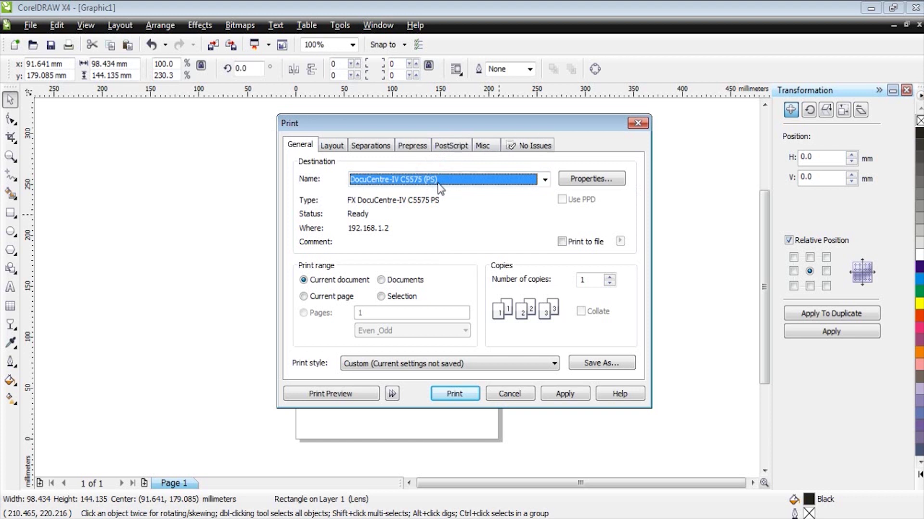
- In the PostScript print options, set the screen frequency to 60 lpi
click(450, 147)
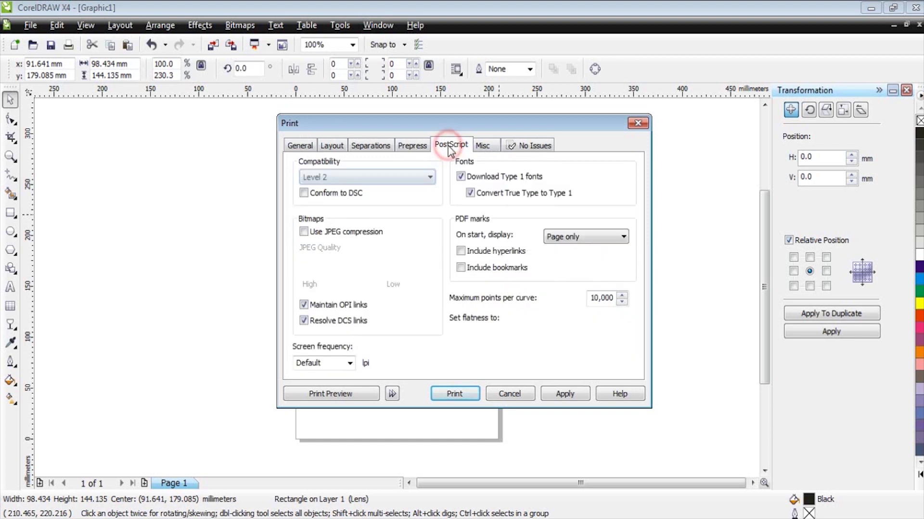
click(350, 368)
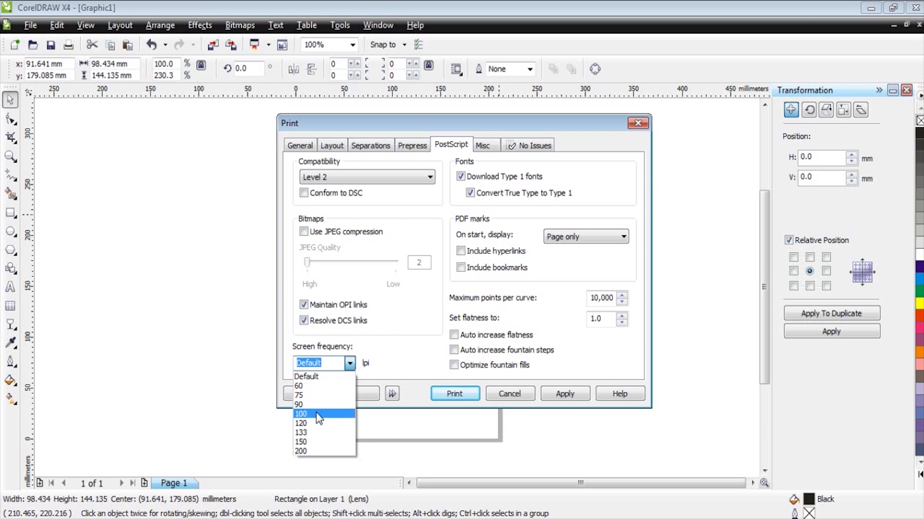
click(310, 387)
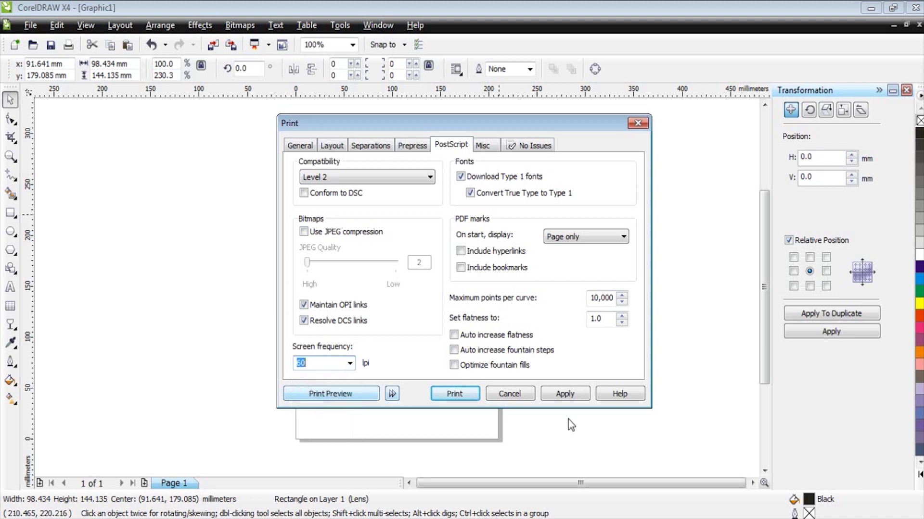
- Apply the PostScript settings and set the original document size to A4 (210 x 297mm) in the printer's advanced paper selection
click(564, 394)
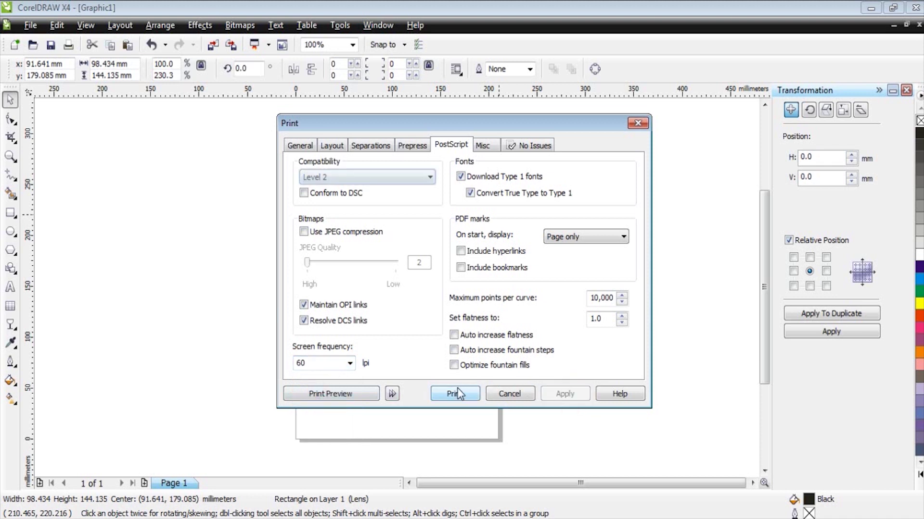
click(300, 145)
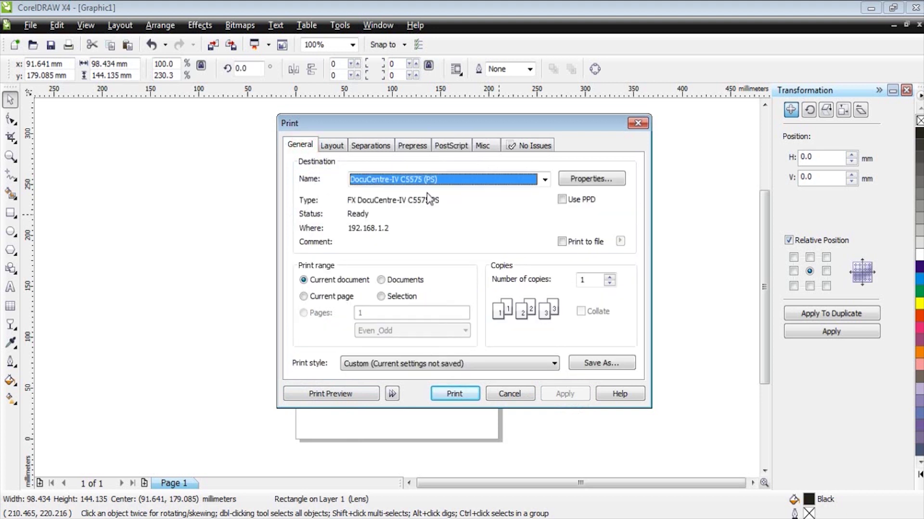
click(593, 179)
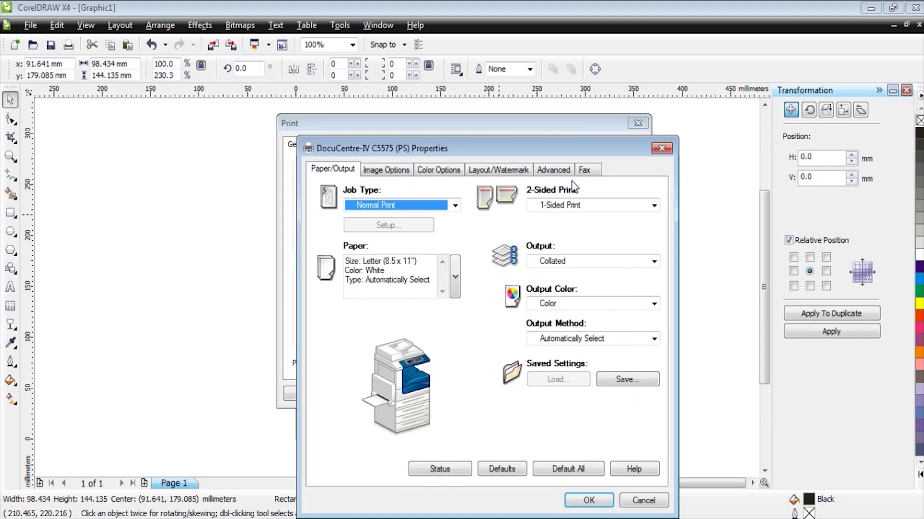
click(454, 276)
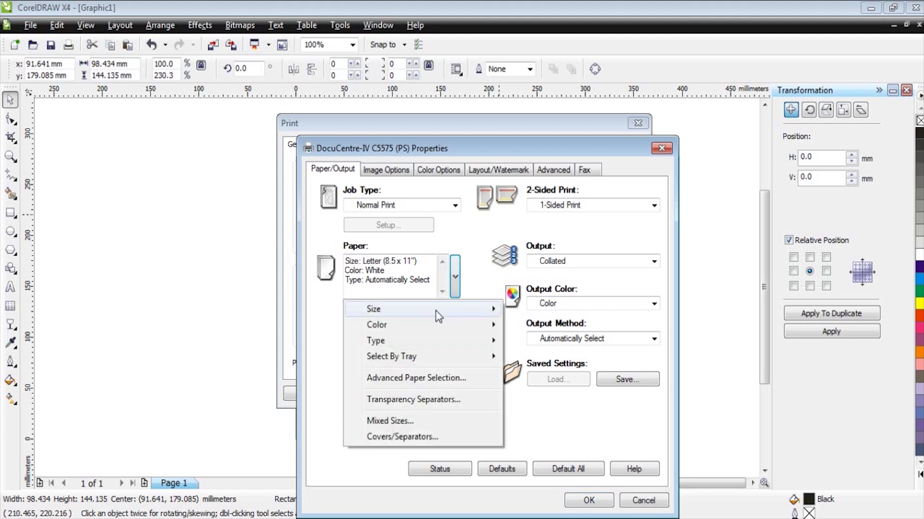
click(427, 378)
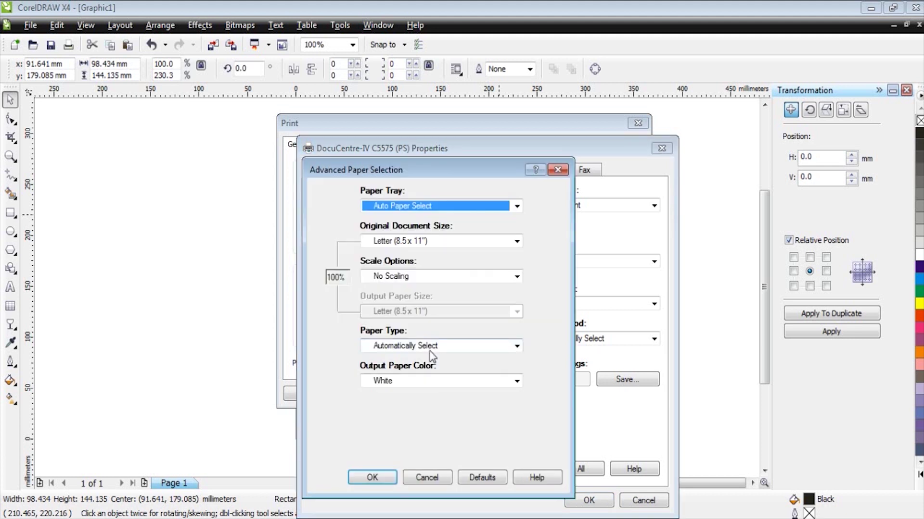
click(480, 243)
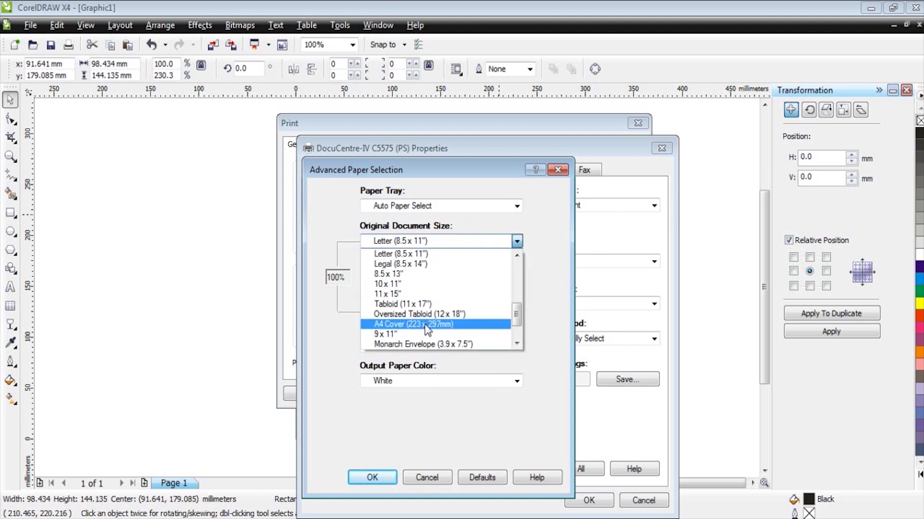
scroll(426, 328, down, 2)
scroll(426, 328, up, 6)
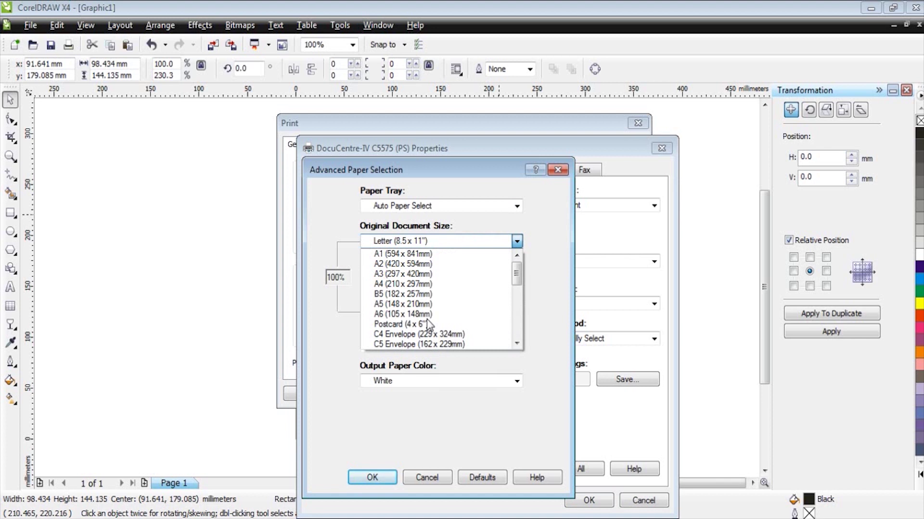
click(428, 285)
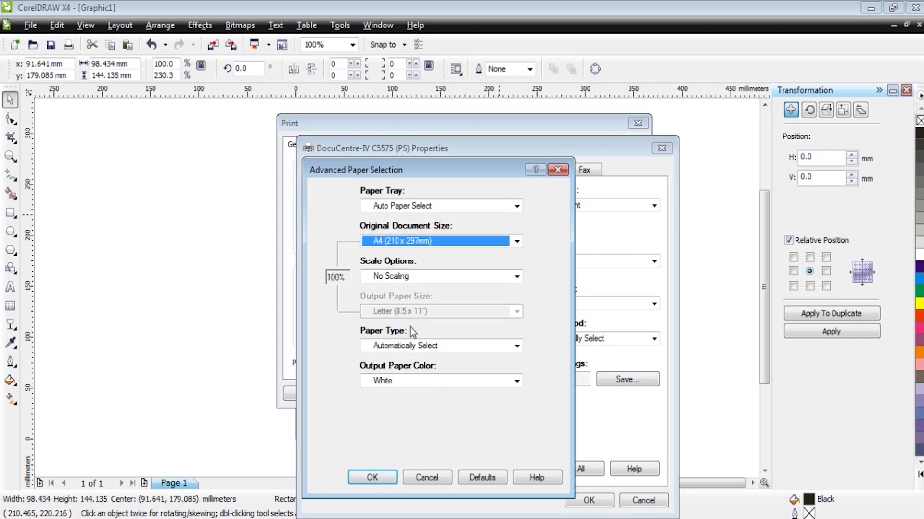
- Set the paper type to Plain, keep the tray on Auto Paper Select and accept the advanced paper selection
click(410, 346)
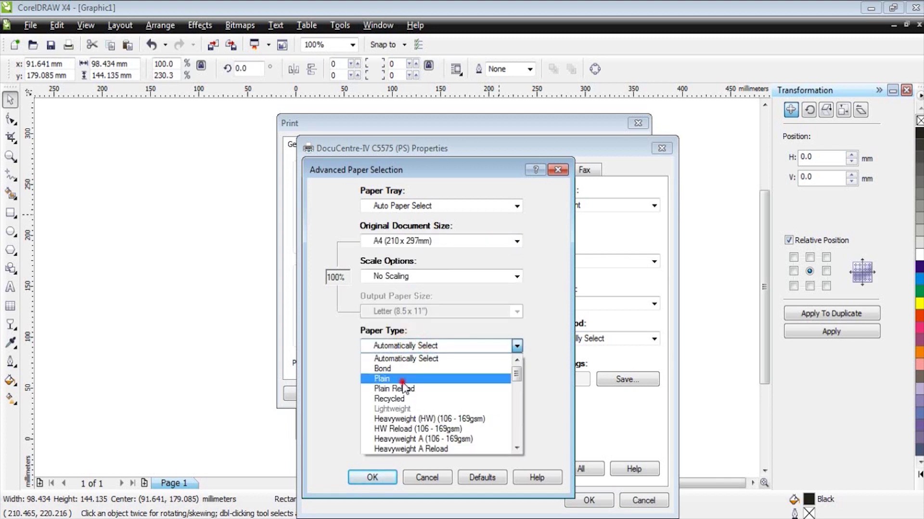
click(402, 376)
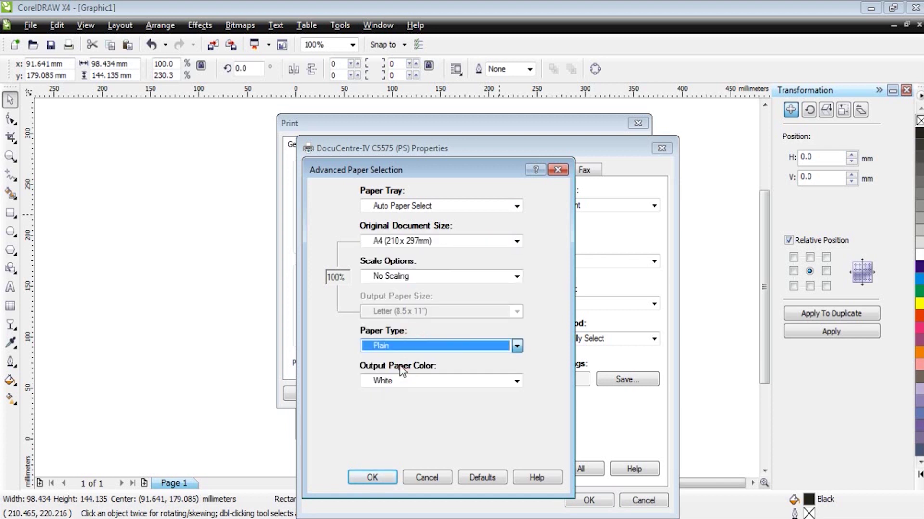
click(410, 207)
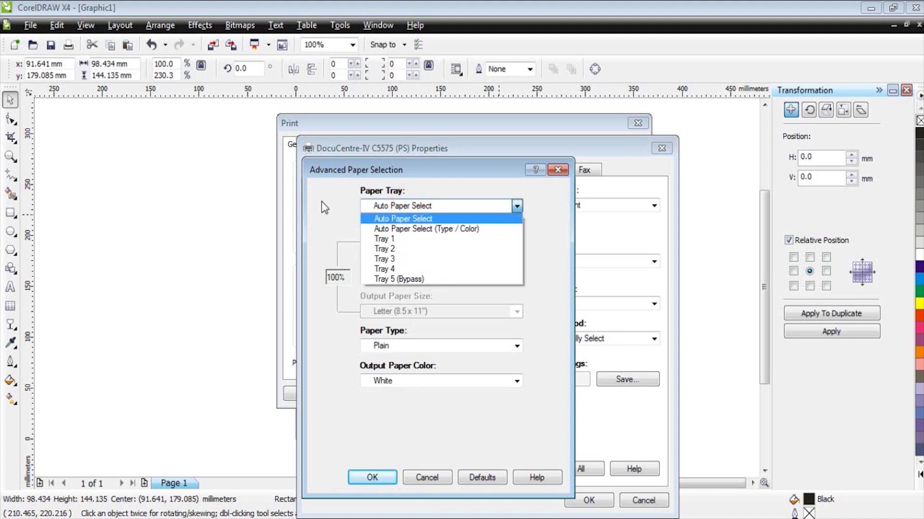
click(336, 192)
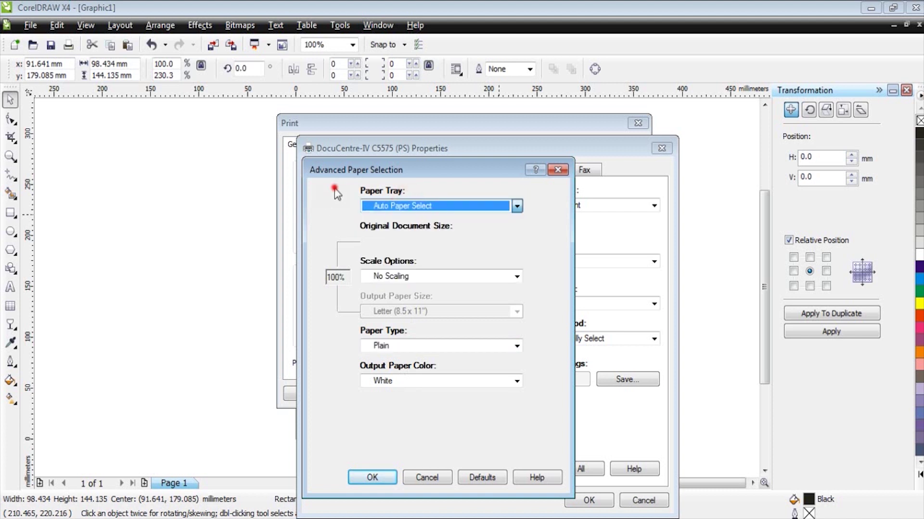
click(372, 479)
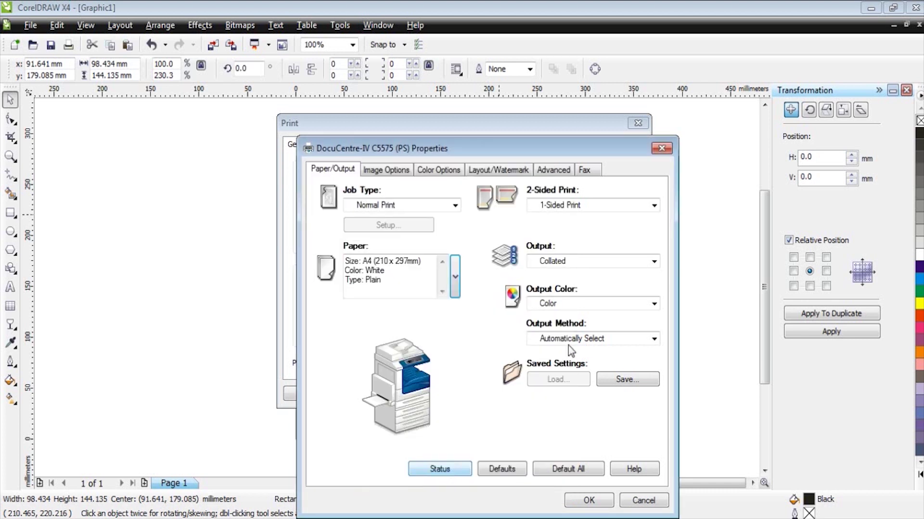
- Set the printer's output color to Black and White and accept the printer properties
click(565, 303)
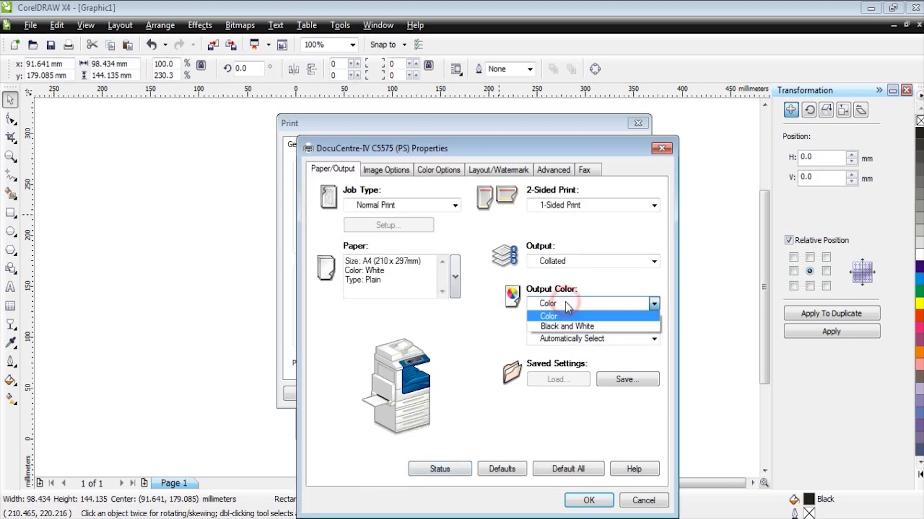
click(562, 327)
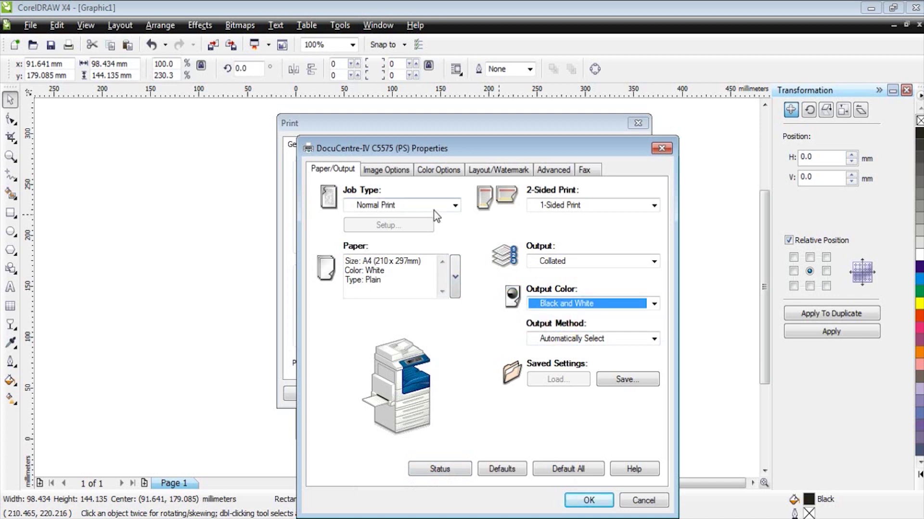
click(596, 499)
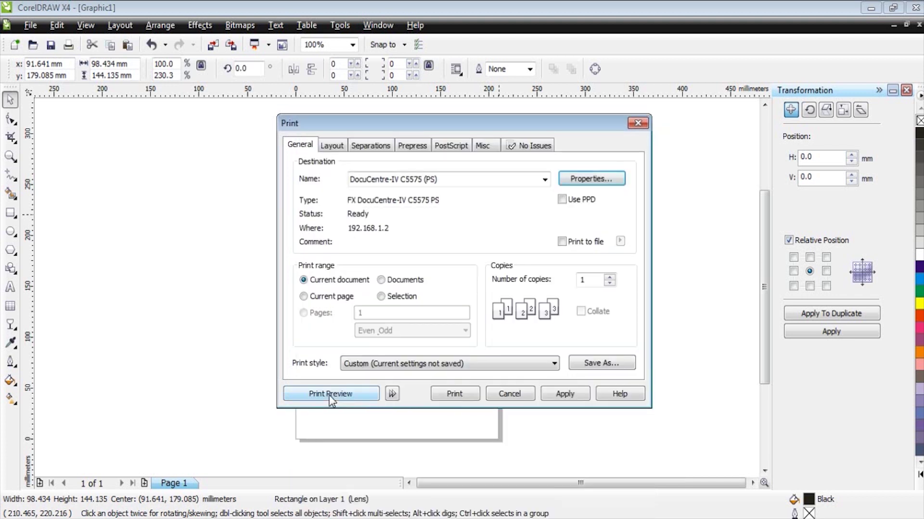
- Preview the gradient rectangle's print layout and send the page to the printer from the preview
click(330, 394)
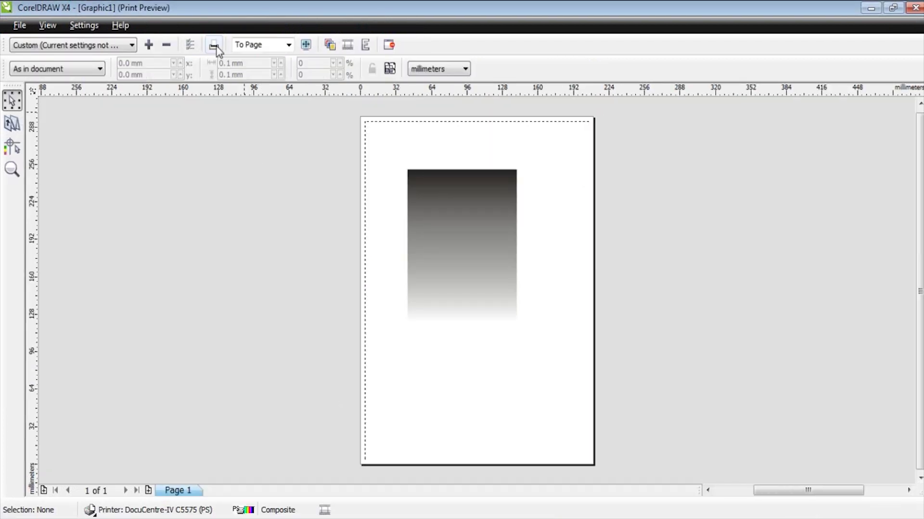
click(214, 46)
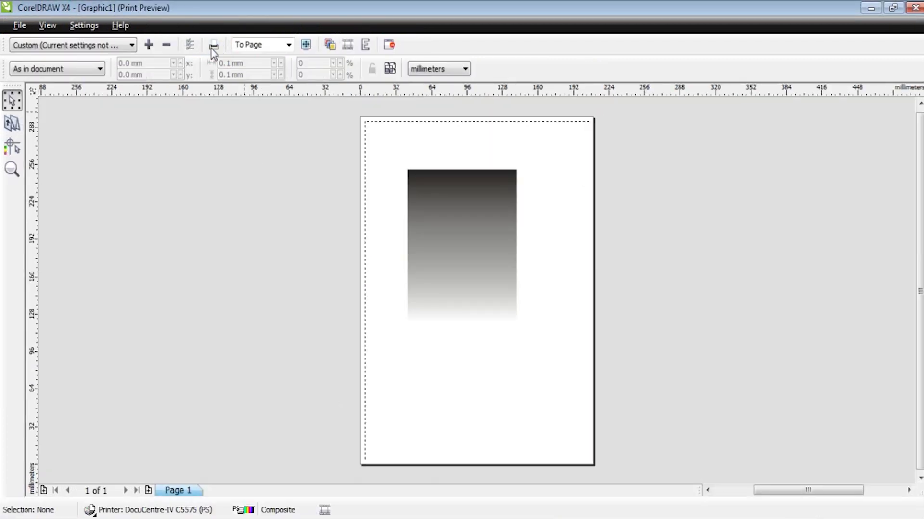